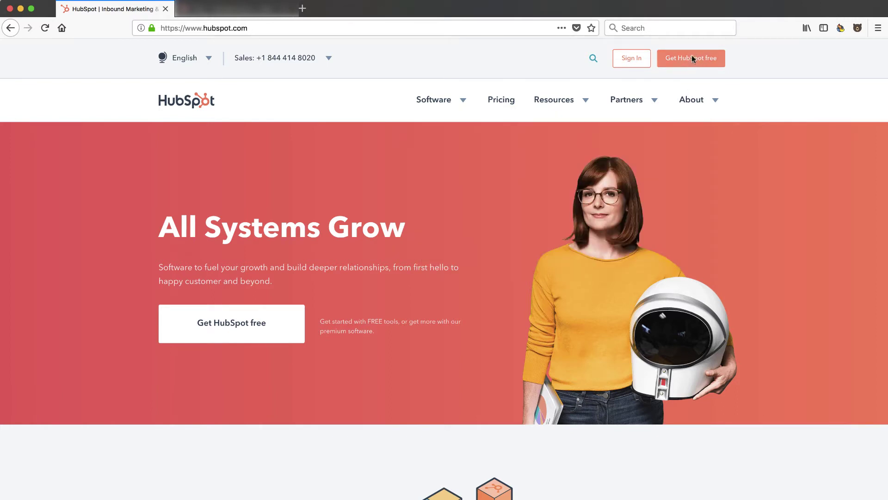
Go to Get HubSpot free and choose Get free CRM to reach the account sign-up form
{"action": "left_click", "coordinate": [693, 59]}
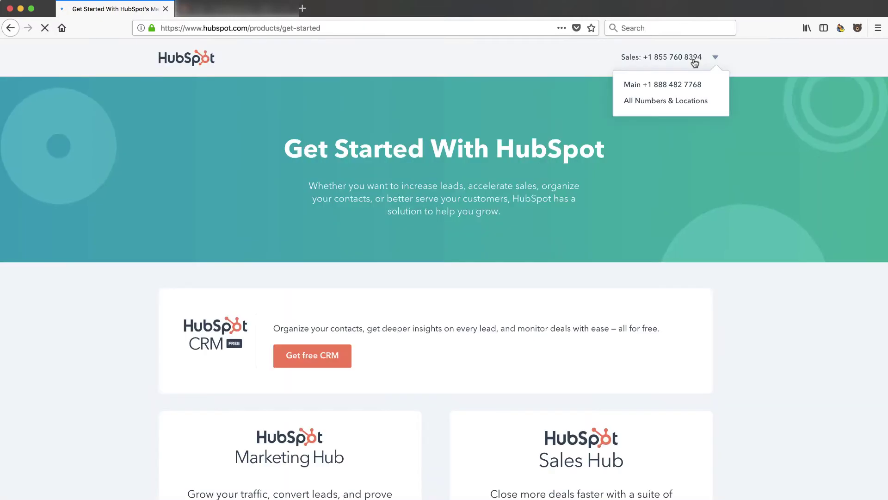
{"action": "scroll", "coordinate": [659, 276], "scroll_direction": "down", "scroll_amount": 2}
{"action": "scroll", "coordinate": [659, 276], "scroll_direction": "down", "scroll_amount": 7}
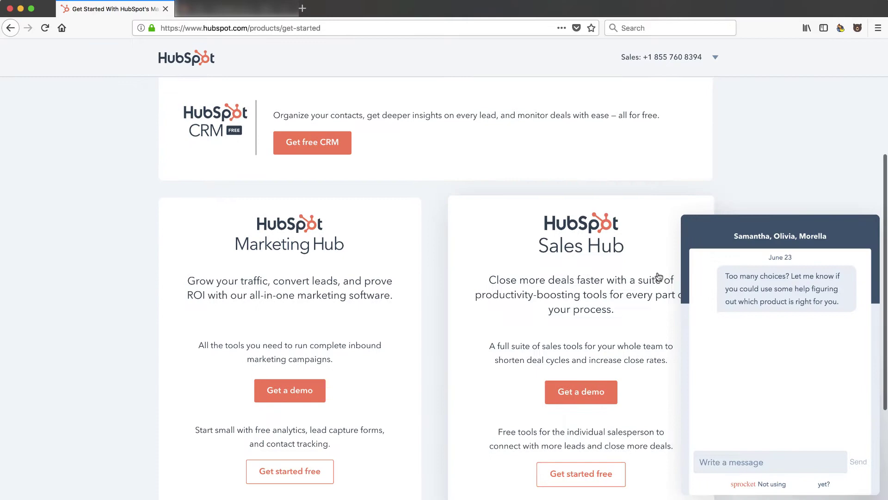
{"action": "scroll", "coordinate": [666, 282], "scroll_direction": "up", "scroll_amount": 2}
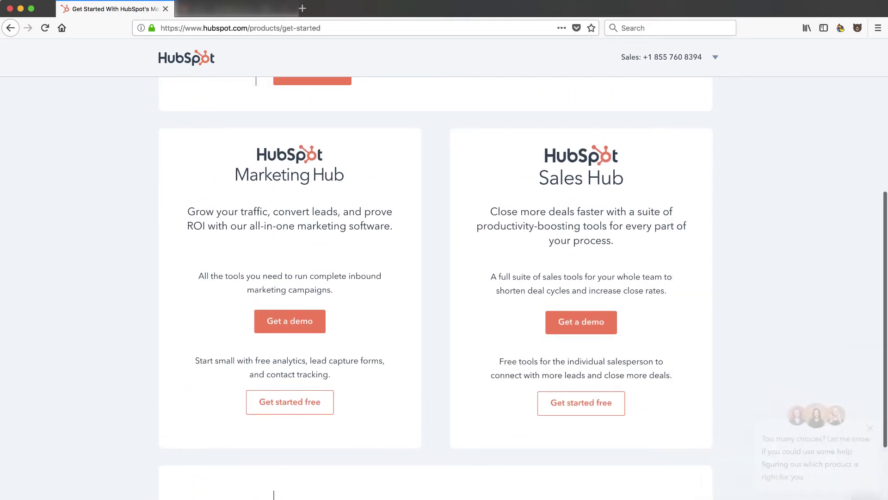
{"action": "scroll", "coordinate": [731, 355], "scroll_direction": "up", "scroll_amount": 5}
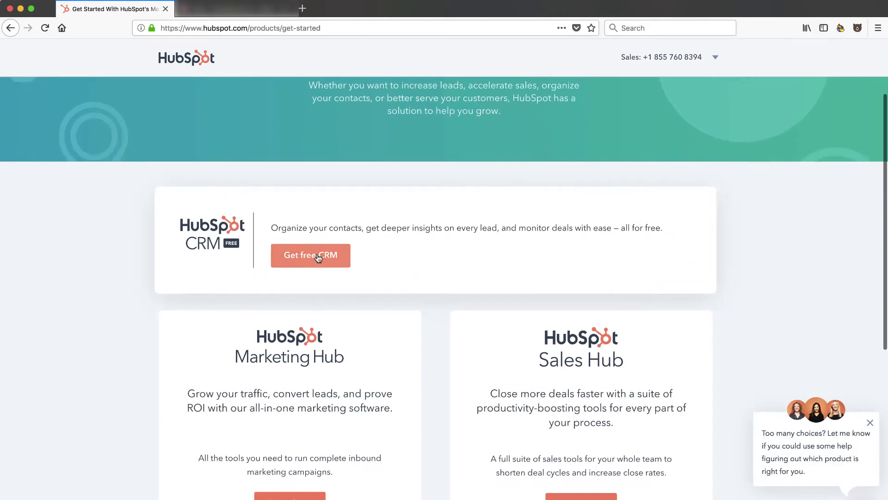
{"action": "left_click", "coordinate": [318, 256]}
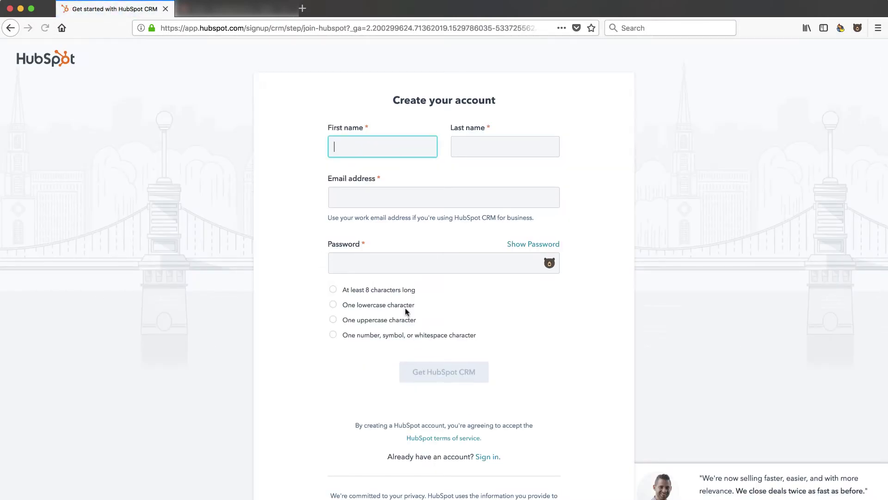
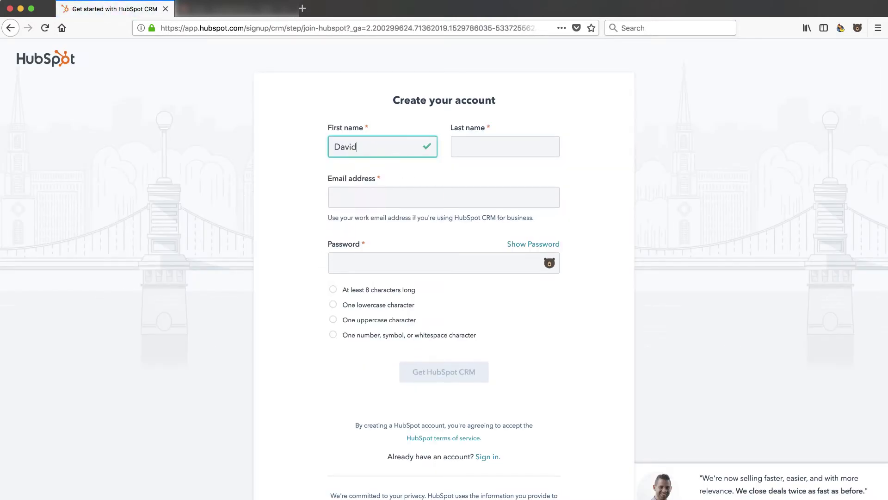
Enter the user's first name, last name, e-mail and an account password, then submit sign-up
{"action": "key", "text": "Tab"}
{"action": "key", "text": "Tab"}
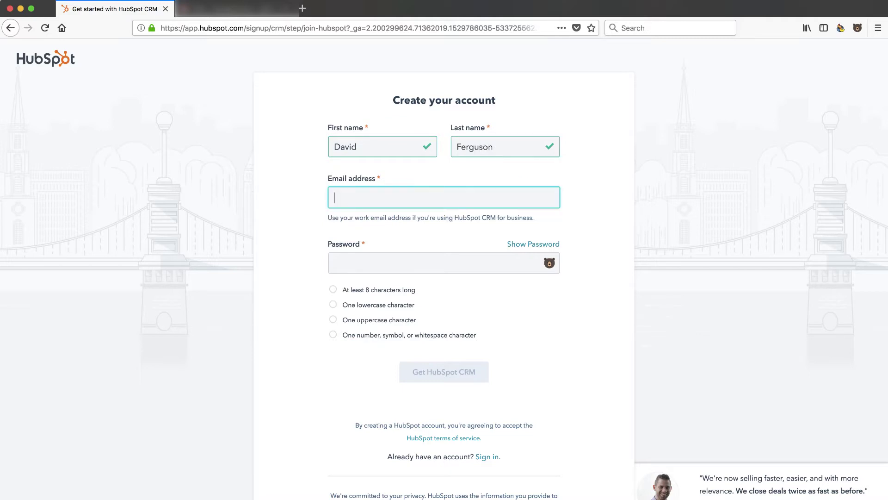
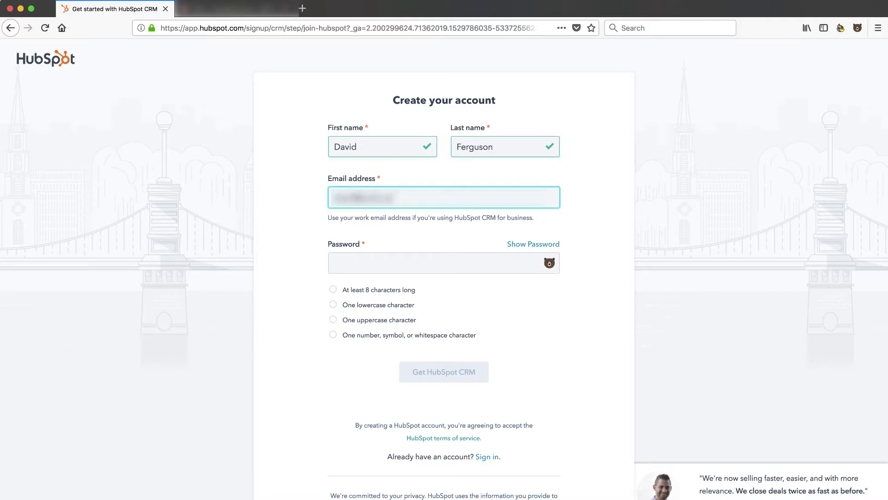
{"action": "left_click", "coordinate": [390, 264]}
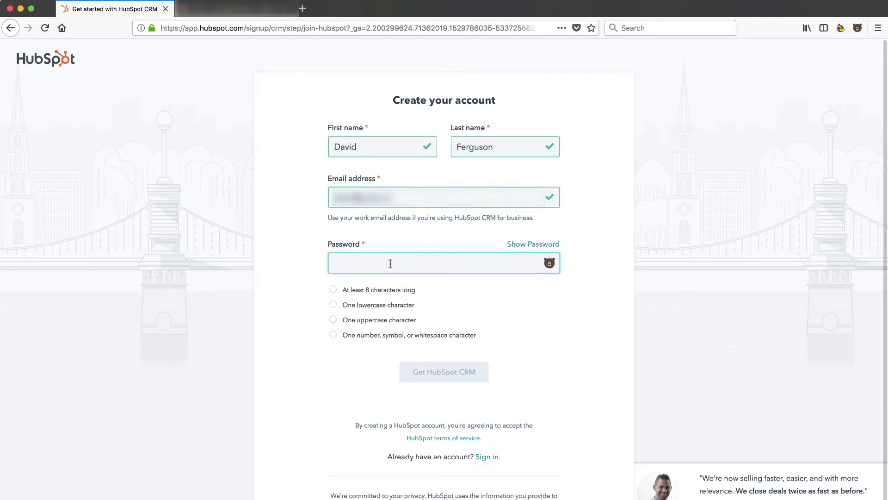
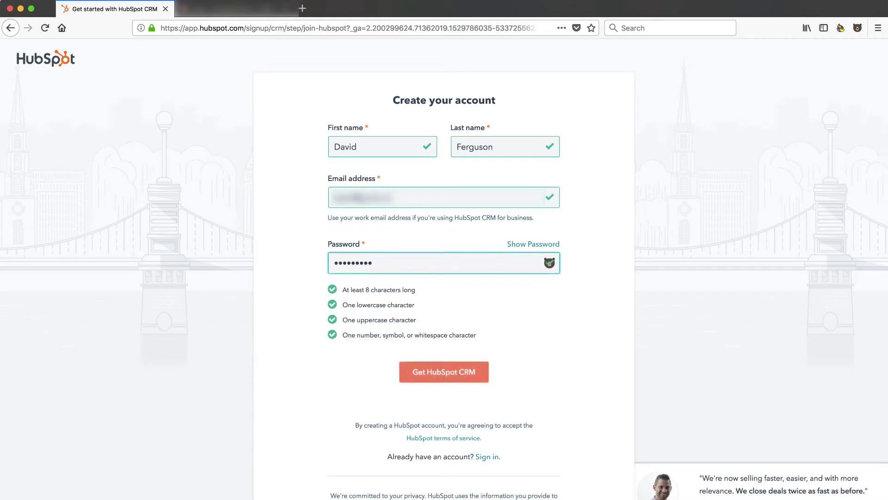
{"action": "left_click", "coordinate": [441, 376]}
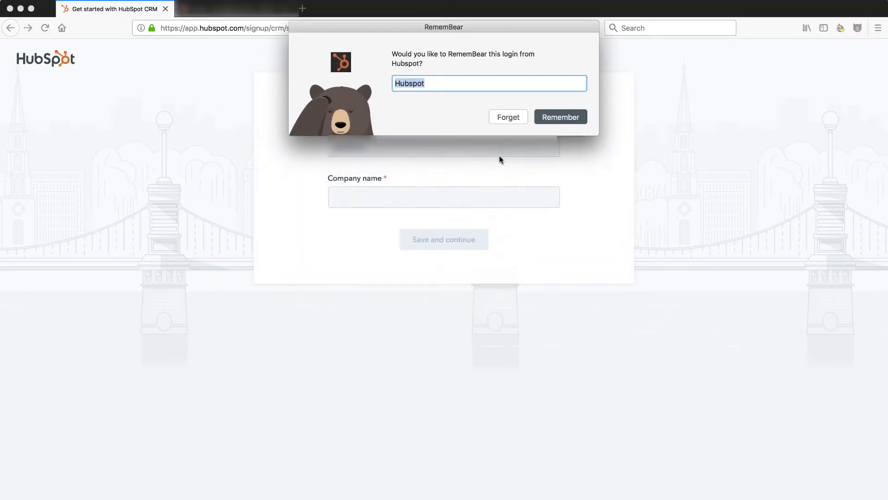
Decline RememBear's save-login prompt, enter company name 'test', and save the company details
{"action": "left_click", "coordinate": [504, 119]}
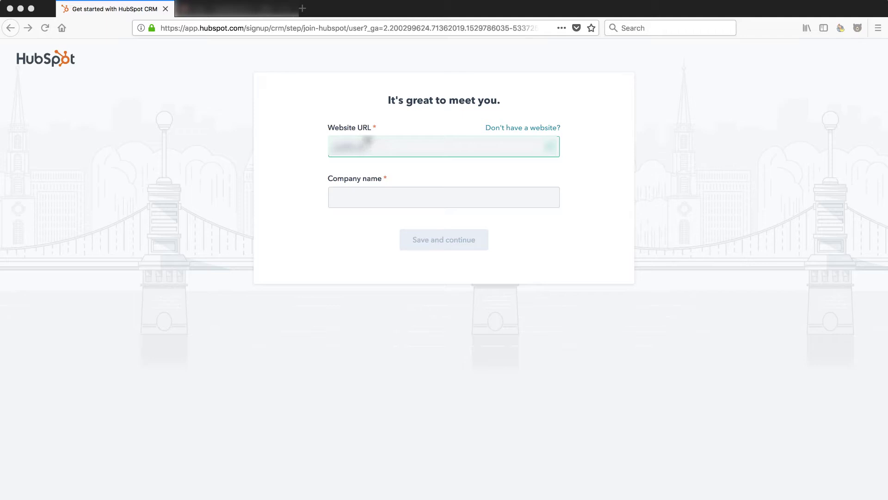
{"action": "left_click", "coordinate": [365, 196]}
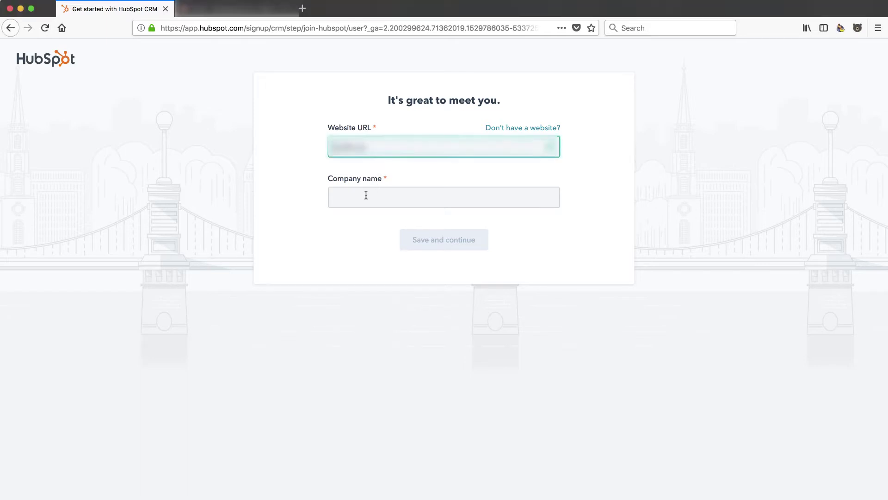
{"action": "type", "text": "test"}
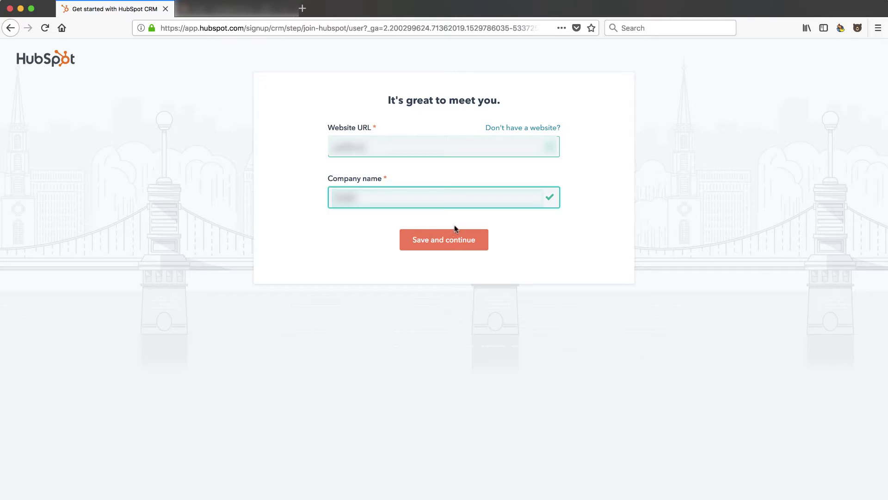
{"action": "left_click", "coordinate": [444, 246]}
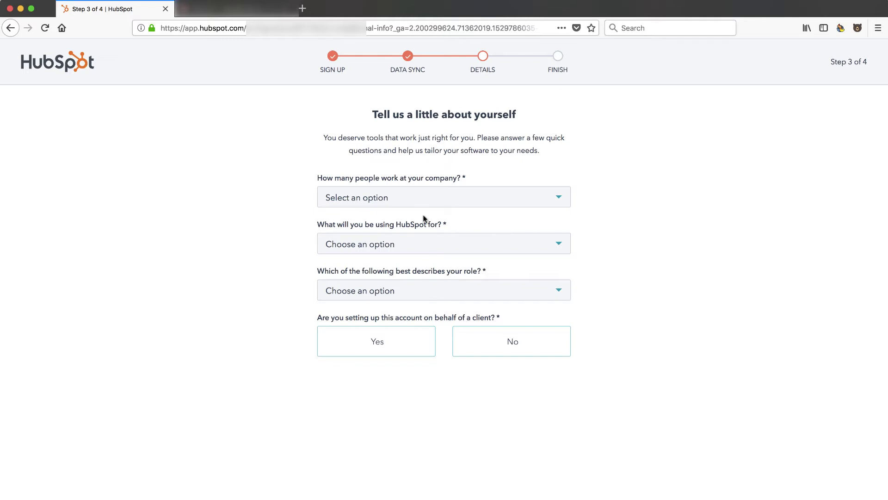
Answer company size 1, use Other, role Solopreneur / Business owner, and No for a client
{"action": "left_click", "coordinate": [494, 204]}
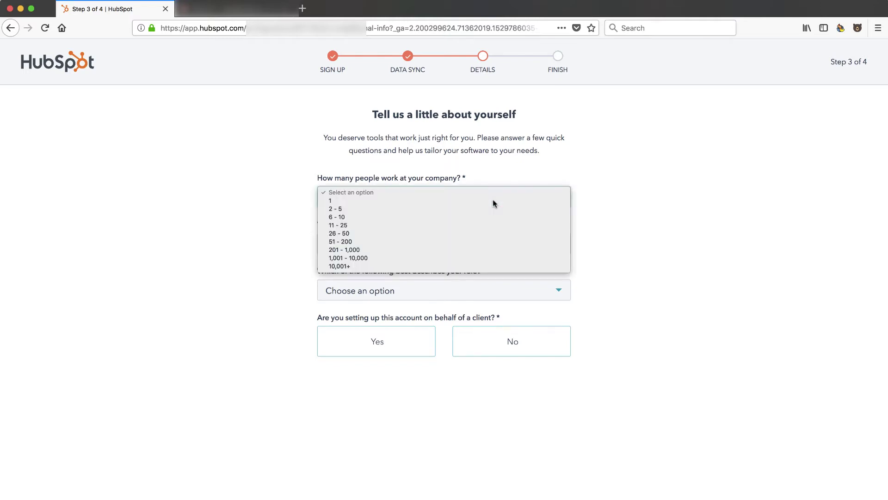
{"action": "left_click", "coordinate": [489, 203]}
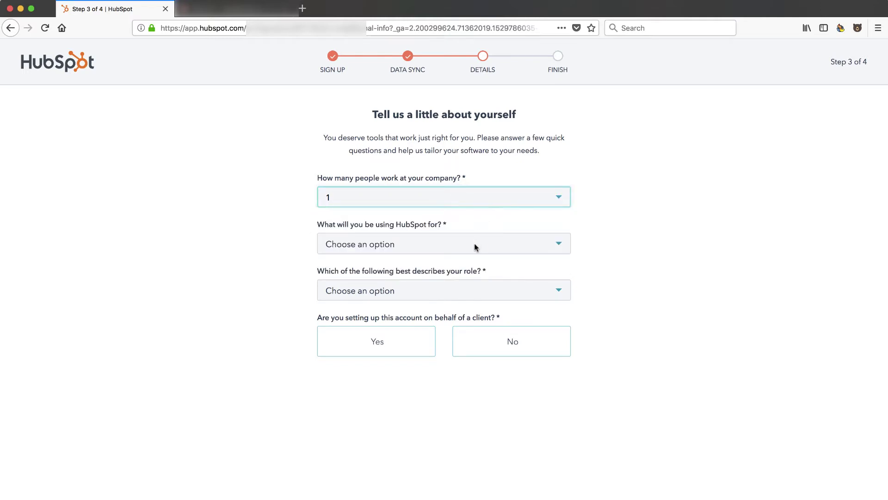
{"action": "left_click", "coordinate": [476, 247]}
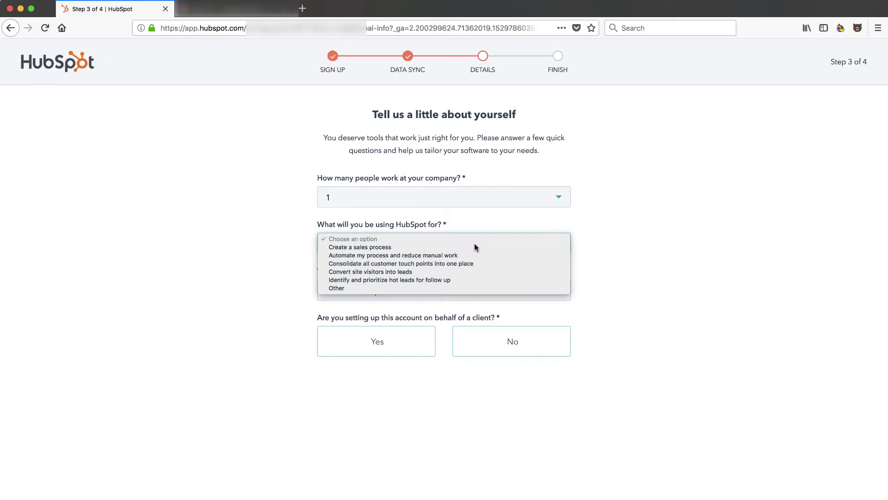
{"action": "left_click", "coordinate": [440, 289]}
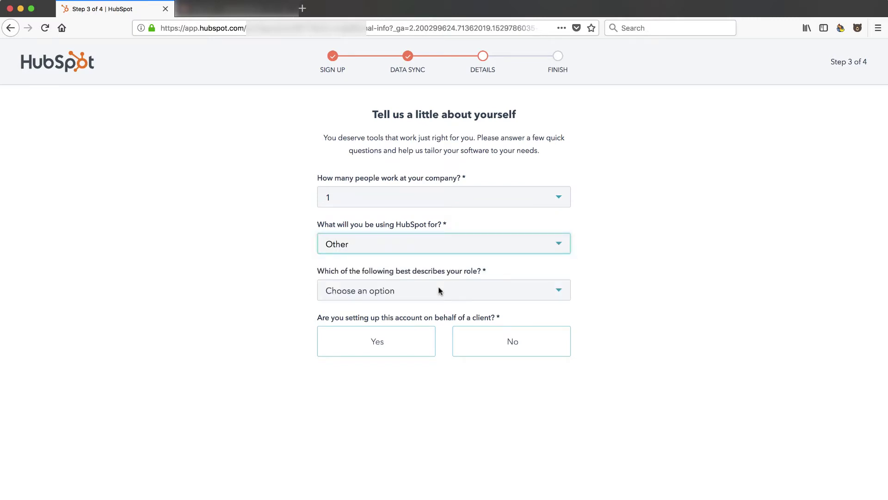
{"action": "left_click", "coordinate": [468, 295]}
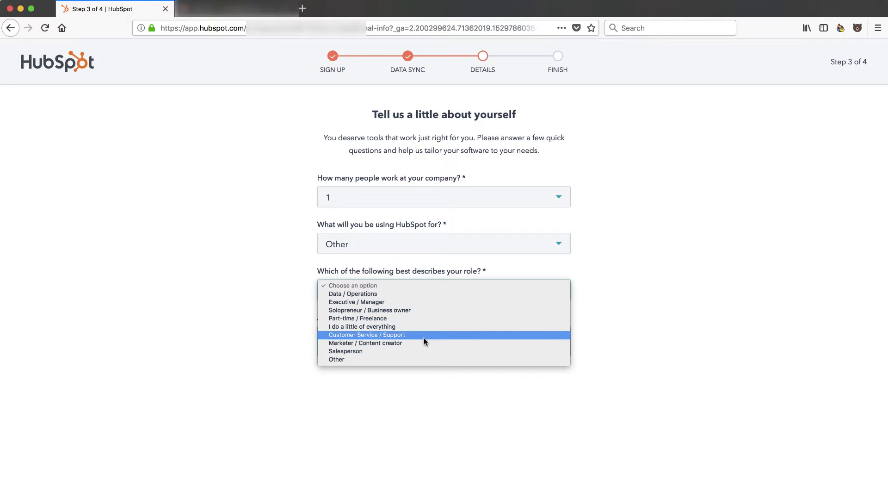
{"action": "left_click", "coordinate": [421, 312]}
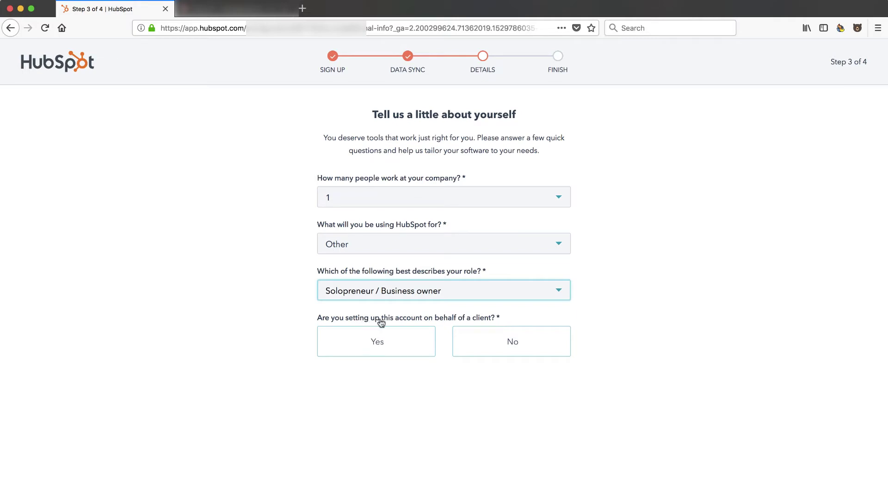
{"action": "left_click", "coordinate": [510, 342]}
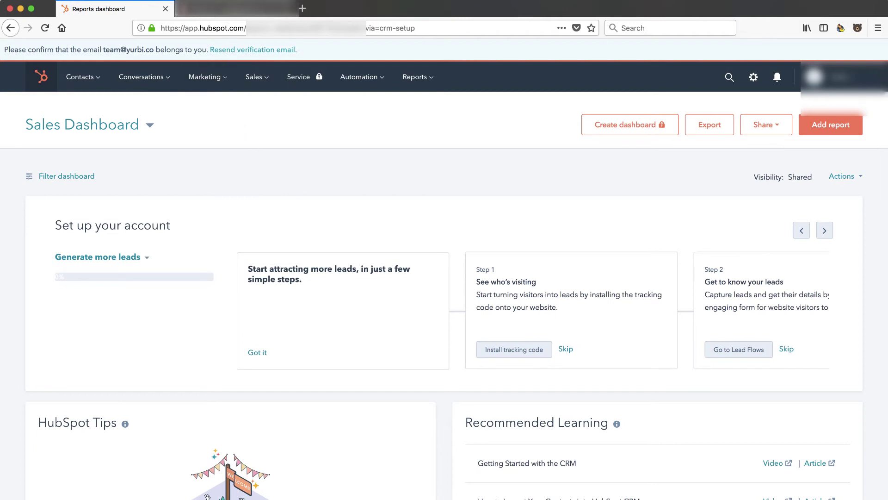
Open the HubSpot verification e-mail in Gmail, verify the address, and return to the dashboard
{"action": "left_click", "coordinate": [236, 8]}
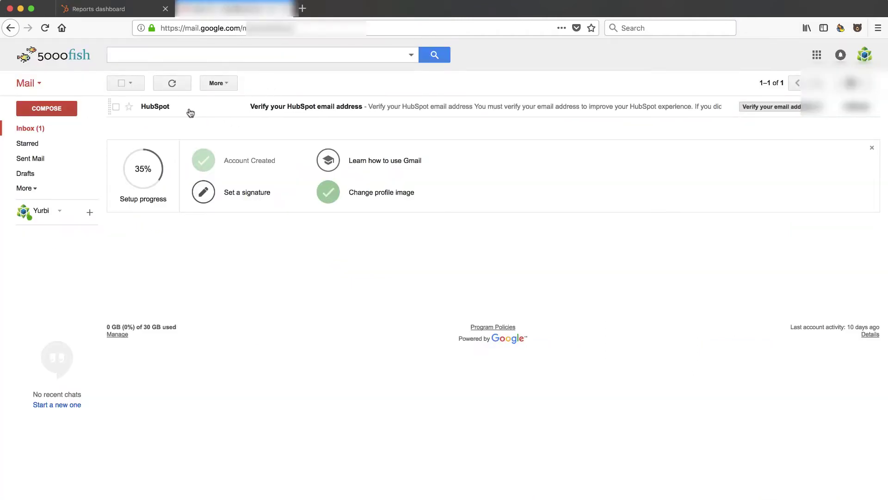
{"action": "left_click", "coordinate": [377, 111]}
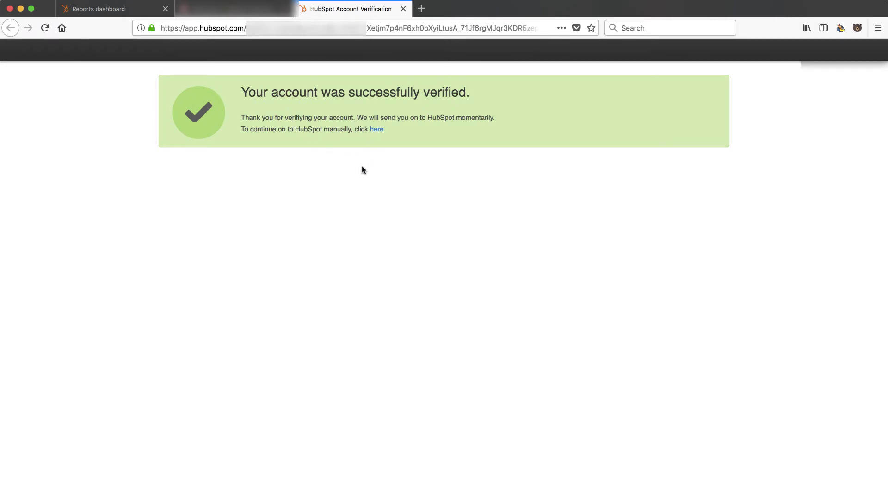
{"action": "left_click", "coordinate": [377, 129]}
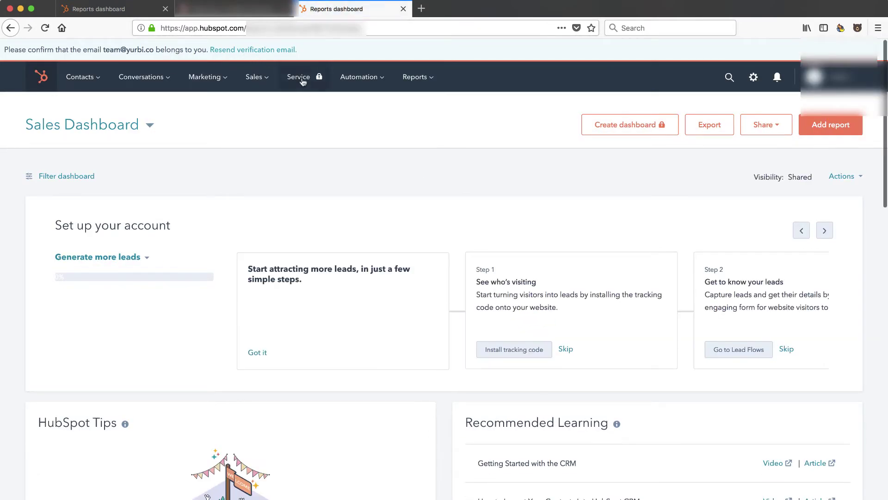
{"action": "scroll", "coordinate": [330, 140], "scroll_direction": "down", "scroll_amount": 2}
{"action": "scroll", "coordinate": [330, 139], "scroll_direction": "down", "scroll_amount": 2}
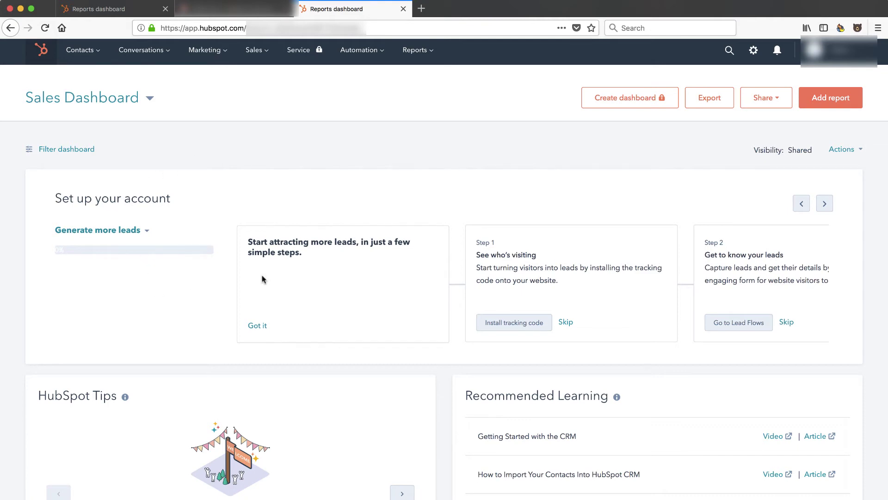
{"action": "scroll", "coordinate": [142, 294], "scroll_direction": "down", "scroll_amount": 5}
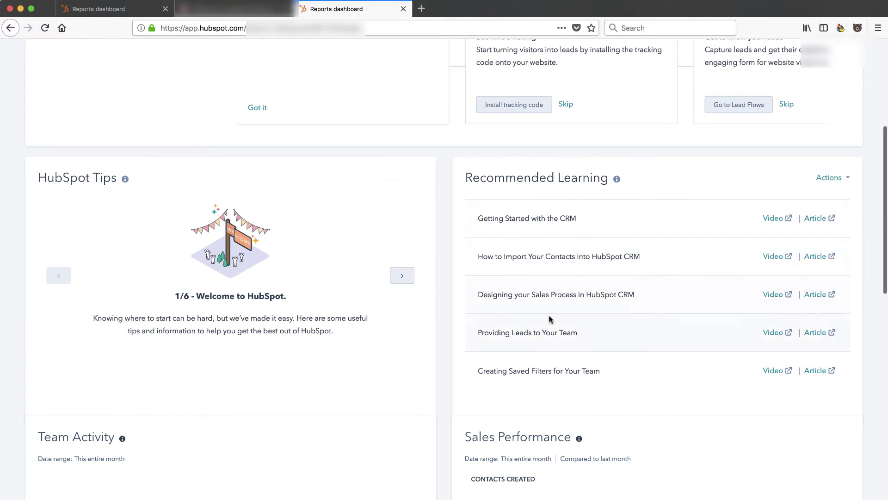
{"action": "scroll", "coordinate": [548, 320], "scroll_direction": "down", "scroll_amount": 4}
{"action": "scroll", "coordinate": [463, 387], "scroll_direction": "down", "scroll_amount": 4}
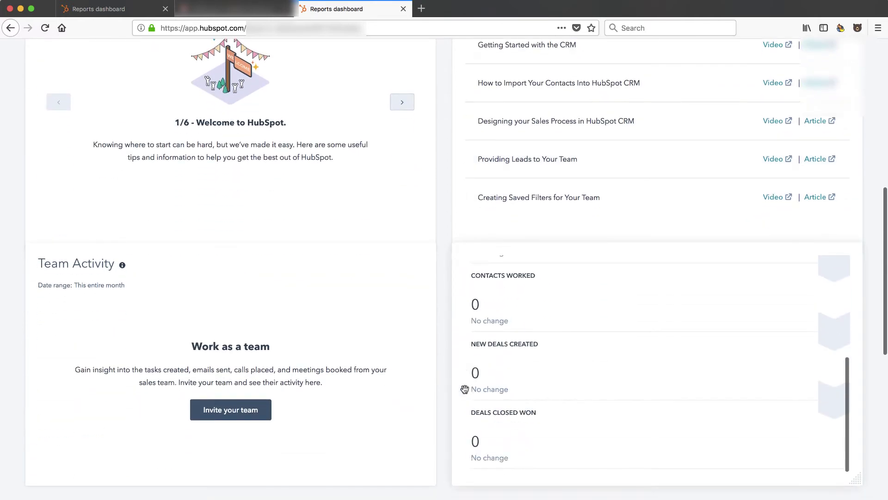
{"action": "scroll", "coordinate": [428, 432], "scroll_direction": "down", "scroll_amount": 3}
{"action": "scroll", "coordinate": [429, 435], "scroll_direction": "down", "scroll_amount": 3}
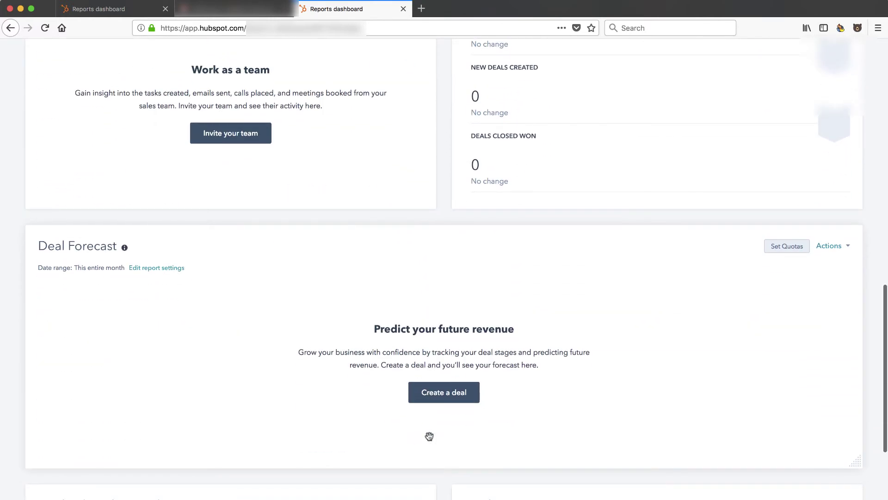
{"action": "scroll", "coordinate": [349, 423], "scroll_direction": "down", "scroll_amount": 5}
{"action": "scroll", "coordinate": [349, 423], "scroll_direction": "up", "scroll_amount": 15}
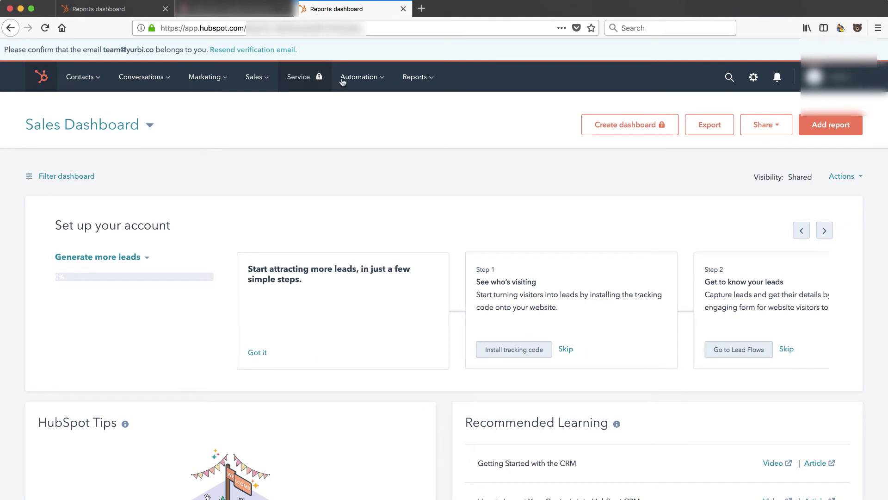
Check the locked Automation menu, then open Sales > Documents
{"action": "left_click", "coordinate": [381, 82]}
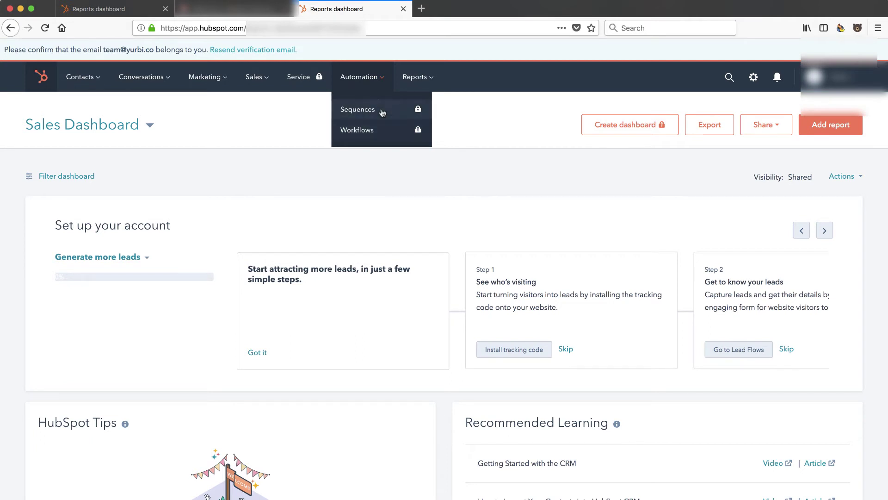
{"action": "mouse_move", "coordinate": [265, 86]}
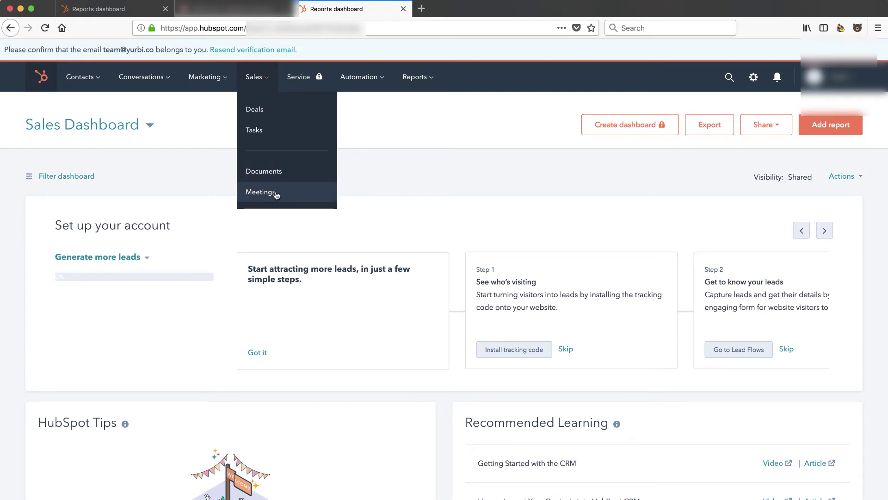
{"action": "left_click", "coordinate": [268, 173]}
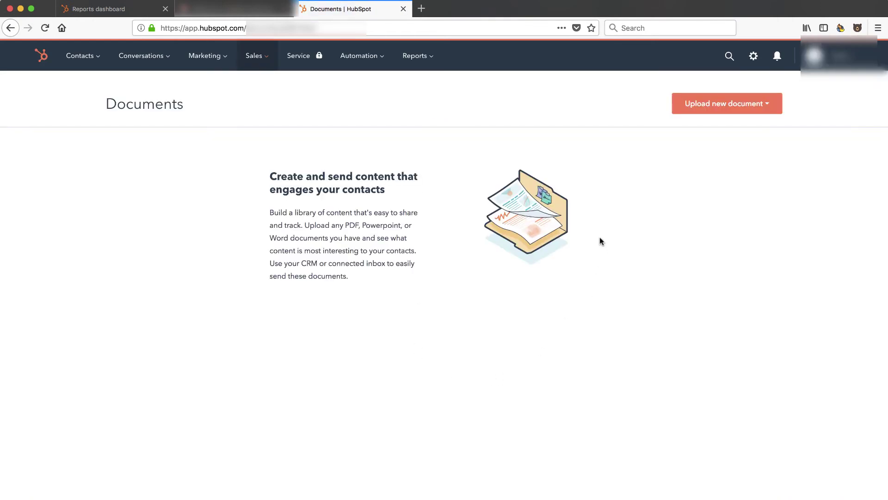
Browse the Marketing, Conversations, Contacts and Reports menus, then open Contacts > Contacts
{"action": "left_click", "coordinate": [215, 59]}
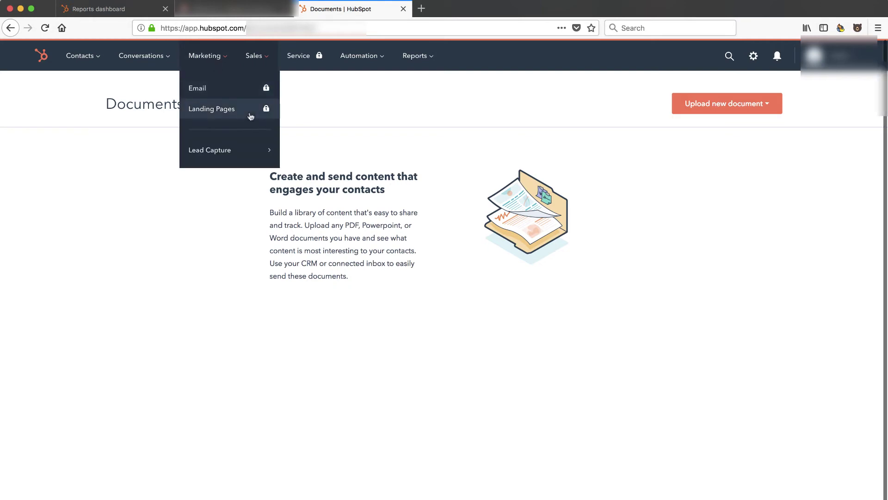
{"action": "mouse_move", "coordinate": [252, 157]}
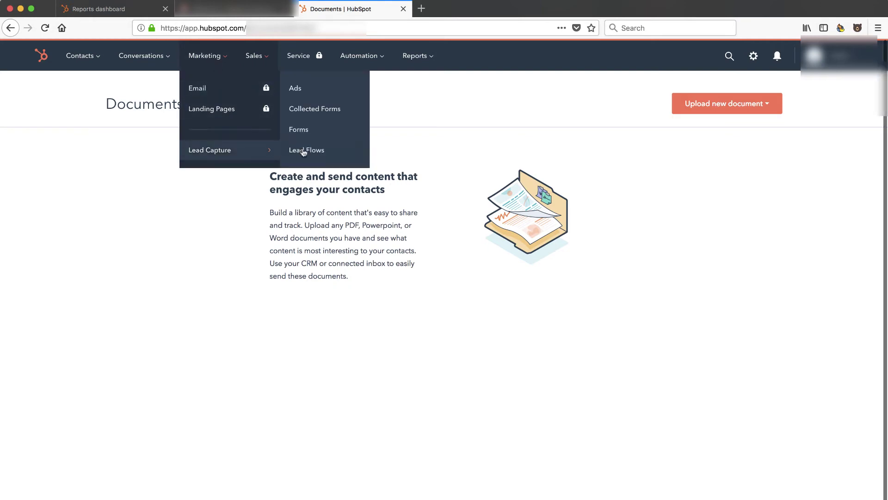
{"action": "mouse_move", "coordinate": [164, 60]}
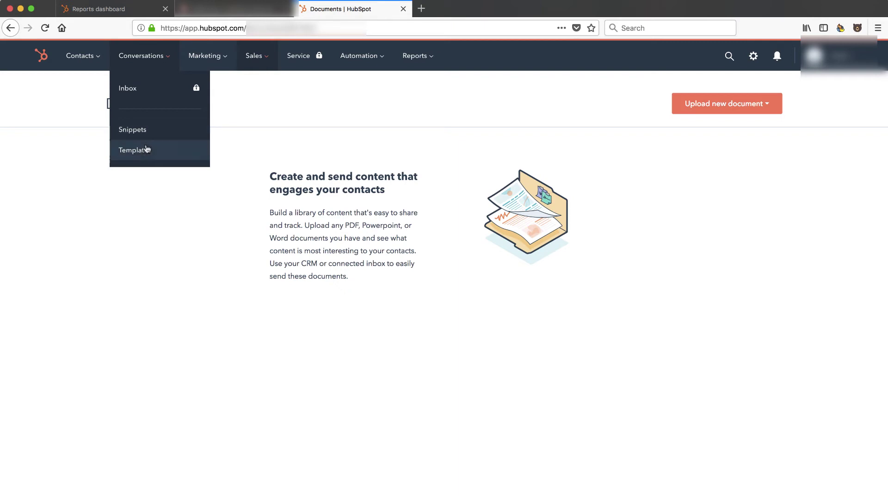
{"action": "mouse_move", "coordinate": [95, 62]}
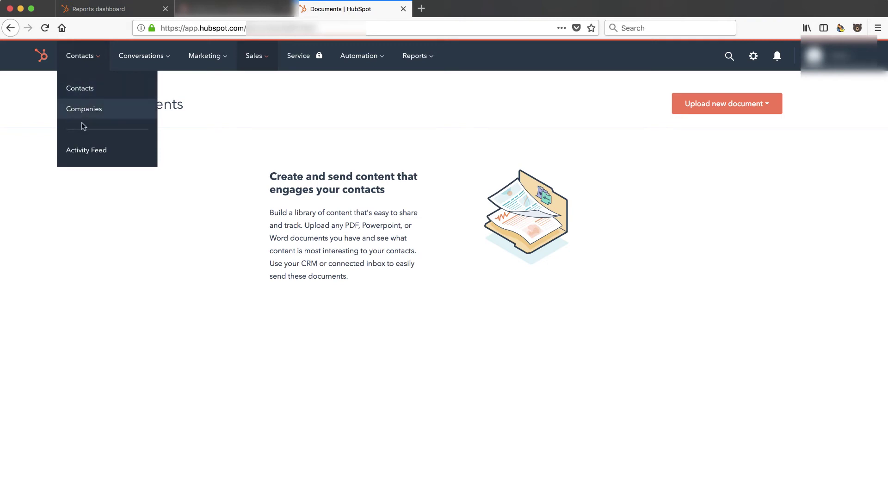
{"action": "mouse_move", "coordinate": [348, 68]}
{"action": "mouse_move", "coordinate": [411, 60]}
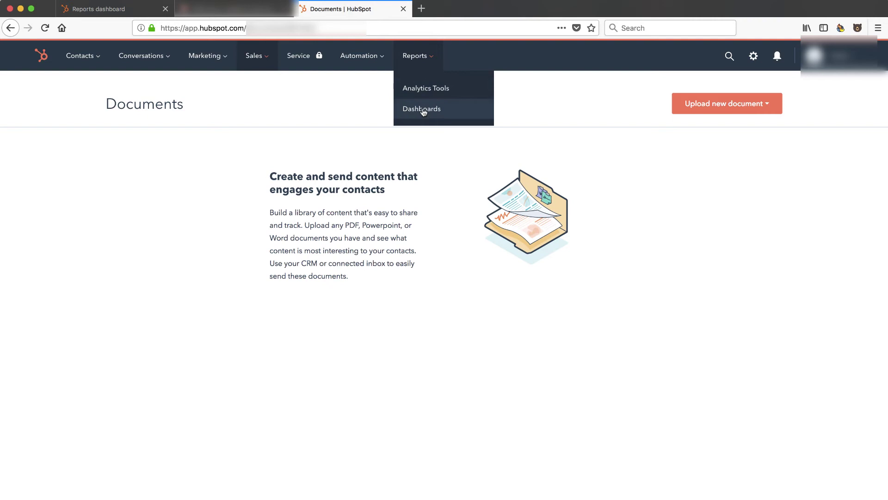
{"action": "left_click", "coordinate": [86, 88]}
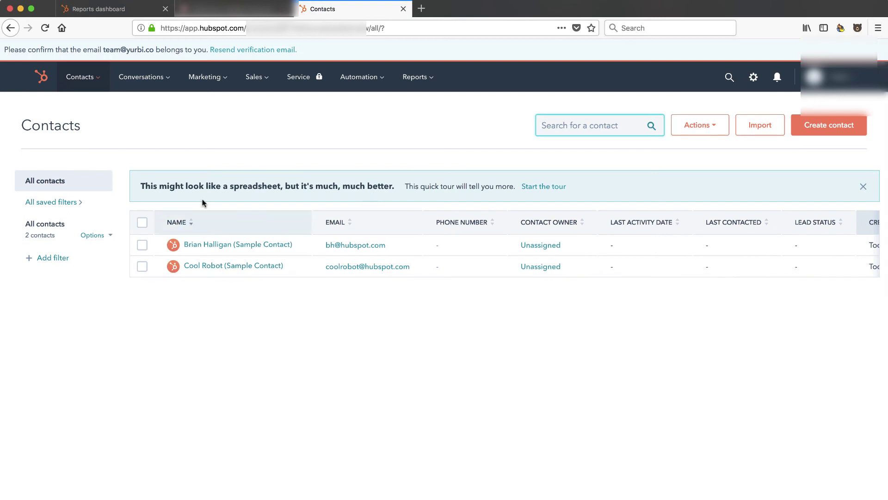
Review the two sample contacts, then open the locked Service area
{"action": "scroll", "coordinate": [244, 126], "scroll_direction": "down", "scroll_amount": 1}
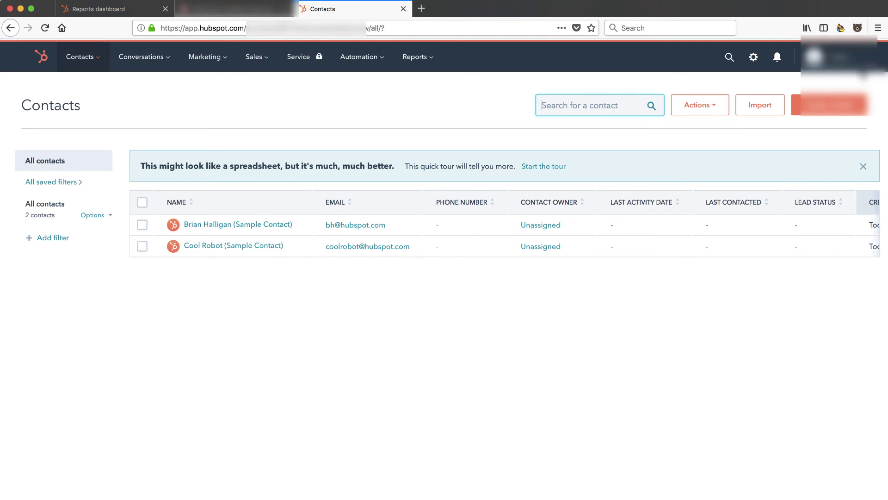
{"action": "left_click", "coordinate": [309, 60]}
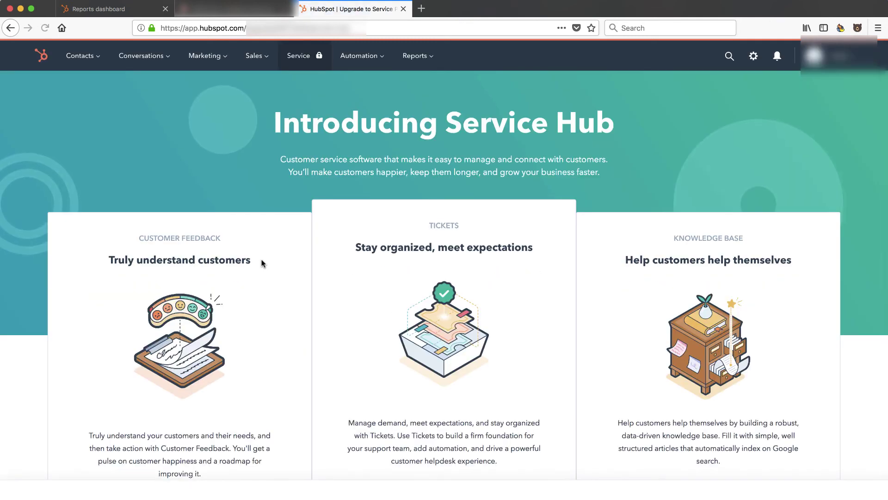
Scroll through the Introducing Service Hub page to review its tools
{"action": "scroll", "coordinate": [267, 353], "scroll_direction": "down", "scroll_amount": 2}
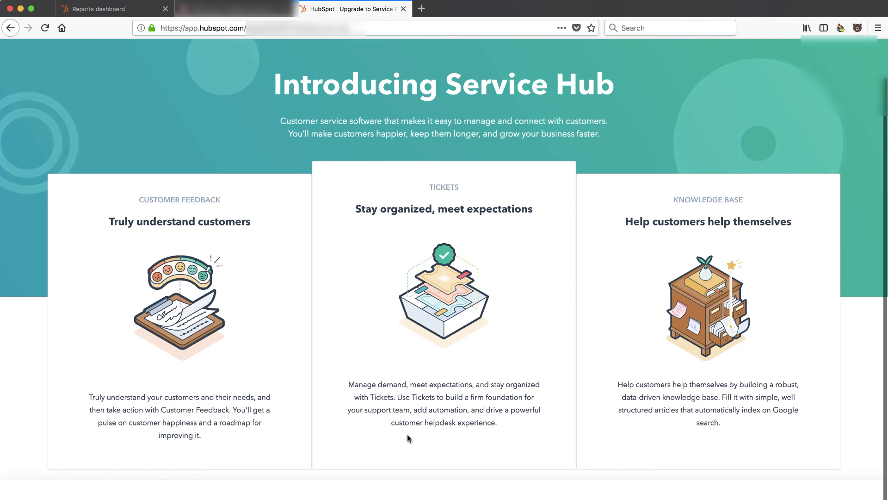
{"action": "scroll", "coordinate": [407, 436], "scroll_direction": "up", "scroll_amount": 2}
{"action": "scroll", "coordinate": [407, 431], "scroll_direction": "down", "scroll_amount": 2}
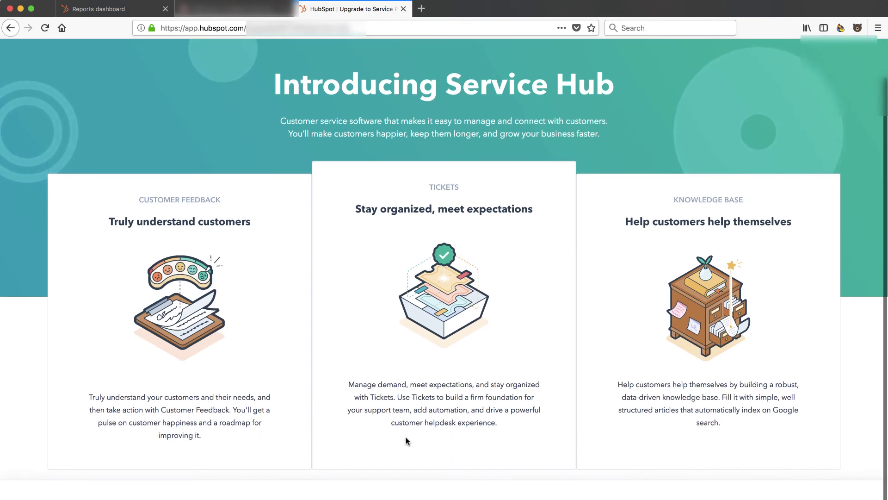
{"action": "scroll", "coordinate": [409, 439], "scroll_direction": "up", "scroll_amount": 2}
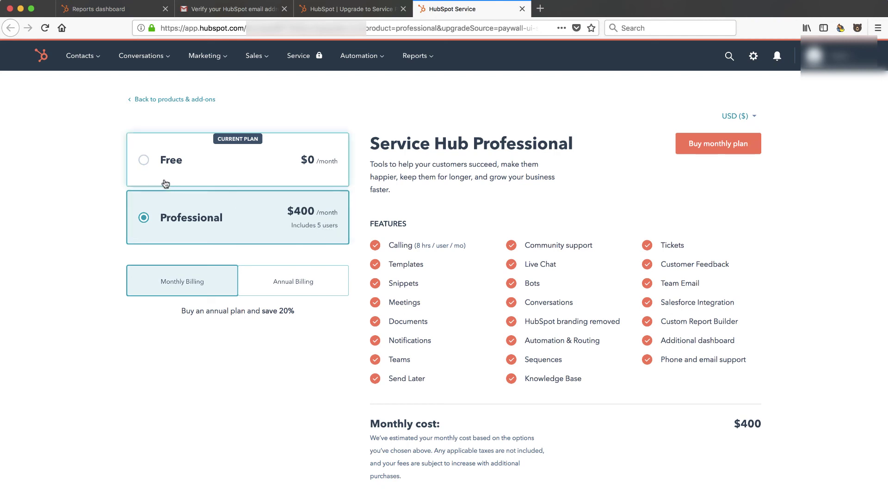
Select the Free plan, check feature tips, and compare annual $320 versus monthly $400 Professional pricing
{"action": "left_click", "coordinate": [144, 162]}
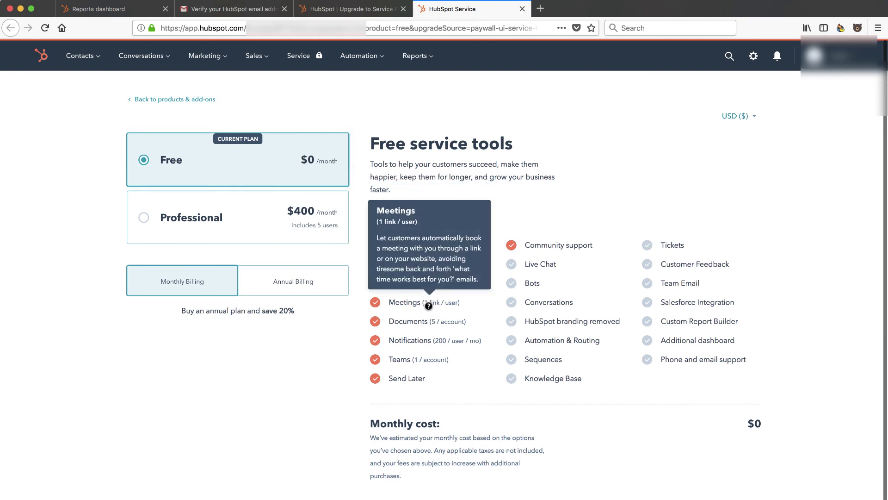
{"action": "mouse_move", "coordinate": [436, 323]}
{"action": "mouse_move", "coordinate": [445, 344]}
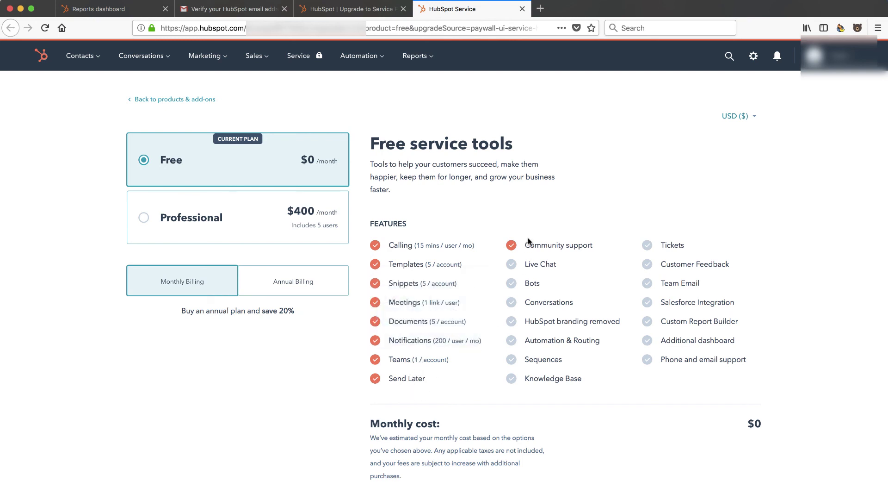
{"action": "mouse_move", "coordinate": [544, 265]}
{"action": "mouse_move", "coordinate": [567, 324]}
{"action": "mouse_move", "coordinate": [552, 379]}
{"action": "left_click", "coordinate": [290, 291]}
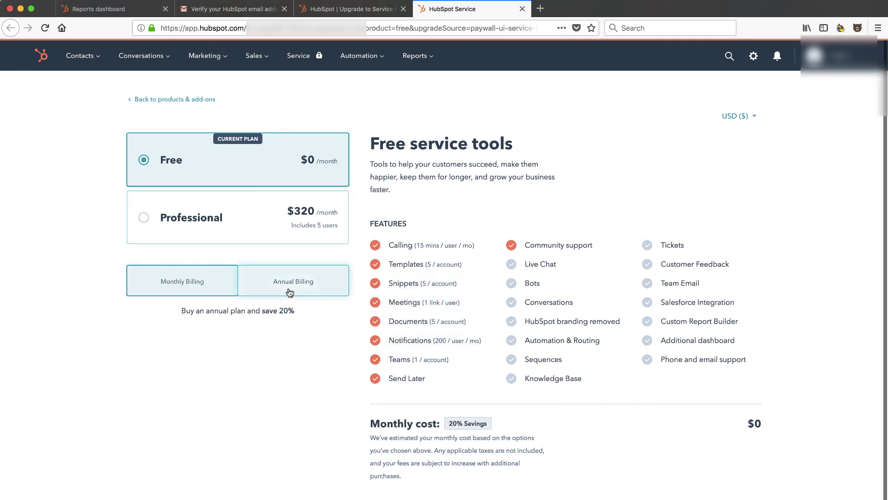
{"action": "left_click", "coordinate": [192, 279]}
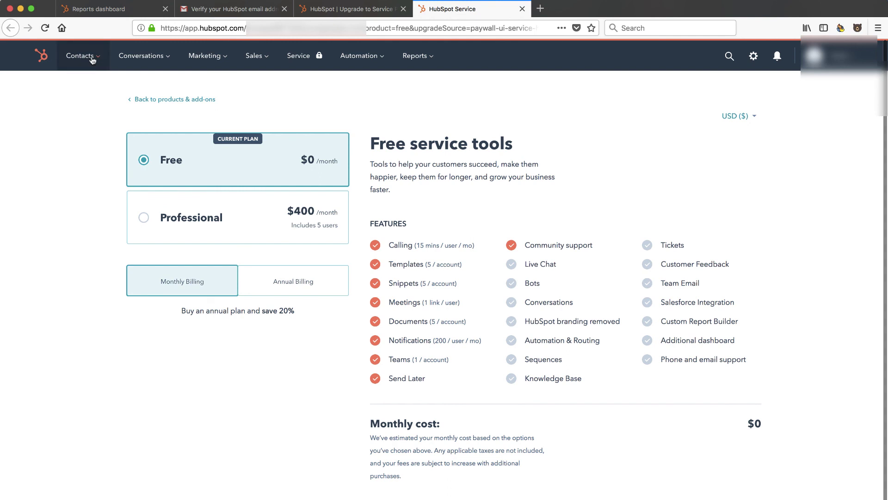
Leave the Service pricing page and return to the Contacts list from the top navigation
{"action": "mouse_move", "coordinate": [92, 59]}
{"action": "left_click", "coordinate": [80, 91]}
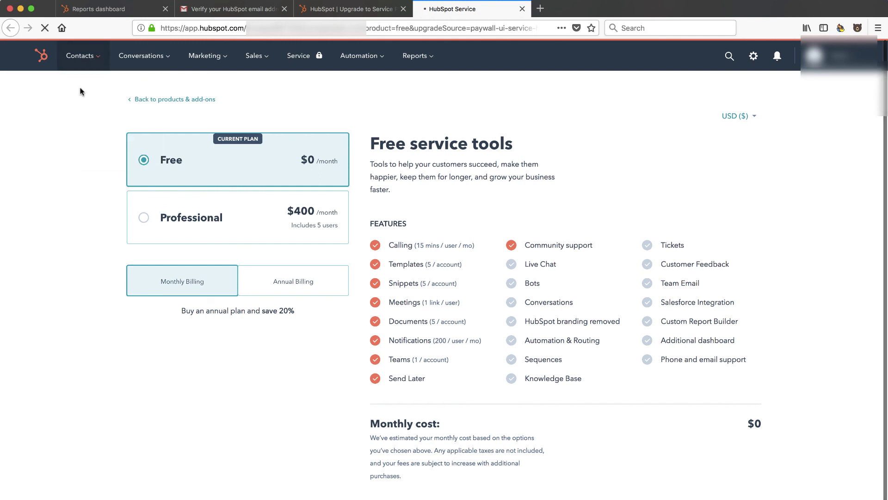